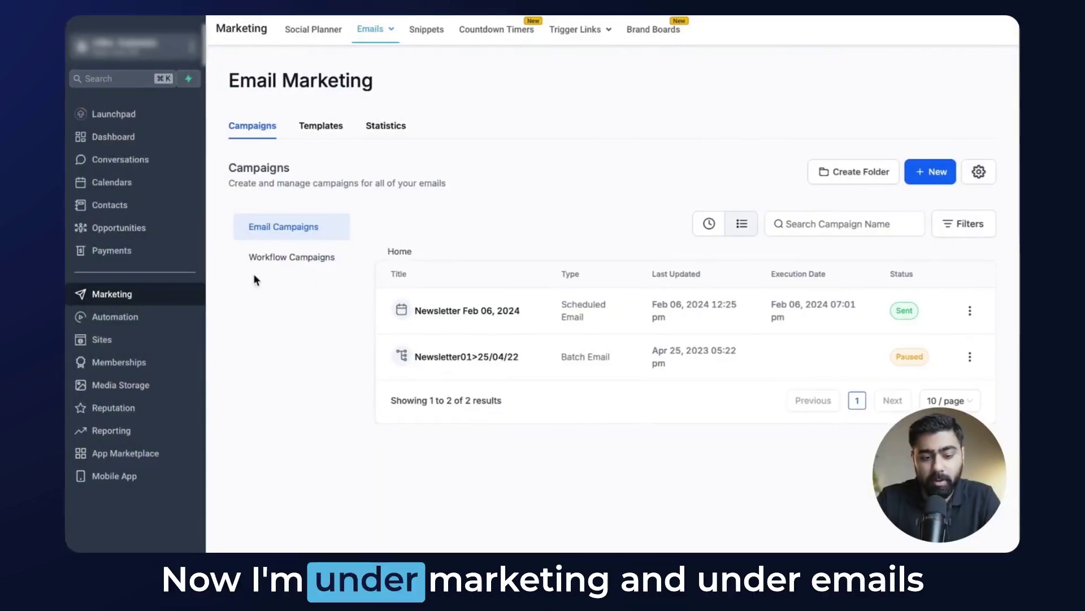
- Switch to the Templates tab under Marketing > Emails to list saved email templates
mouse_move(387, 33)
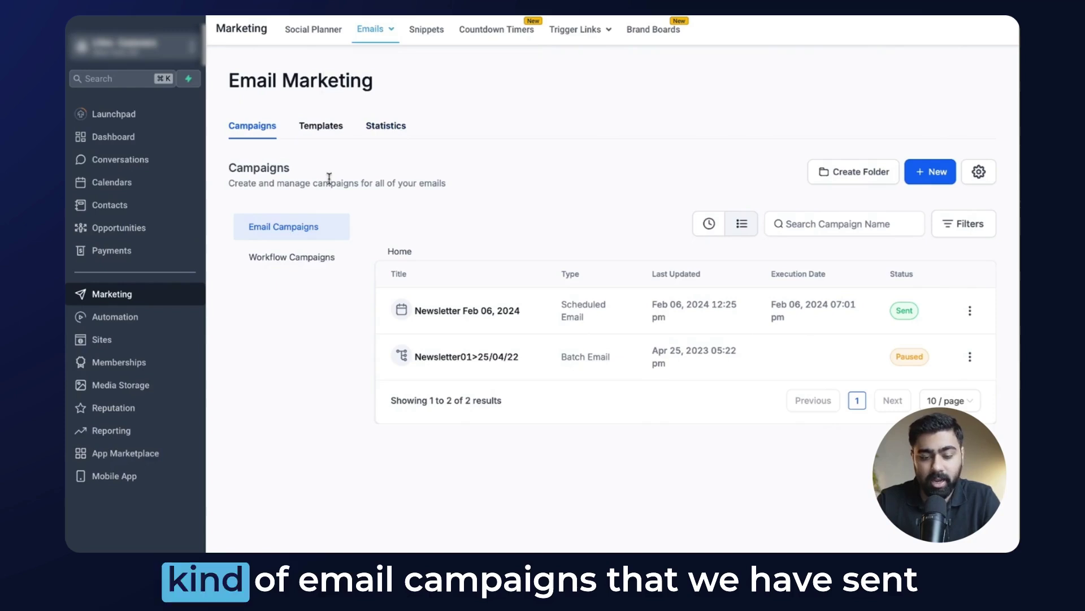
click(320, 126)
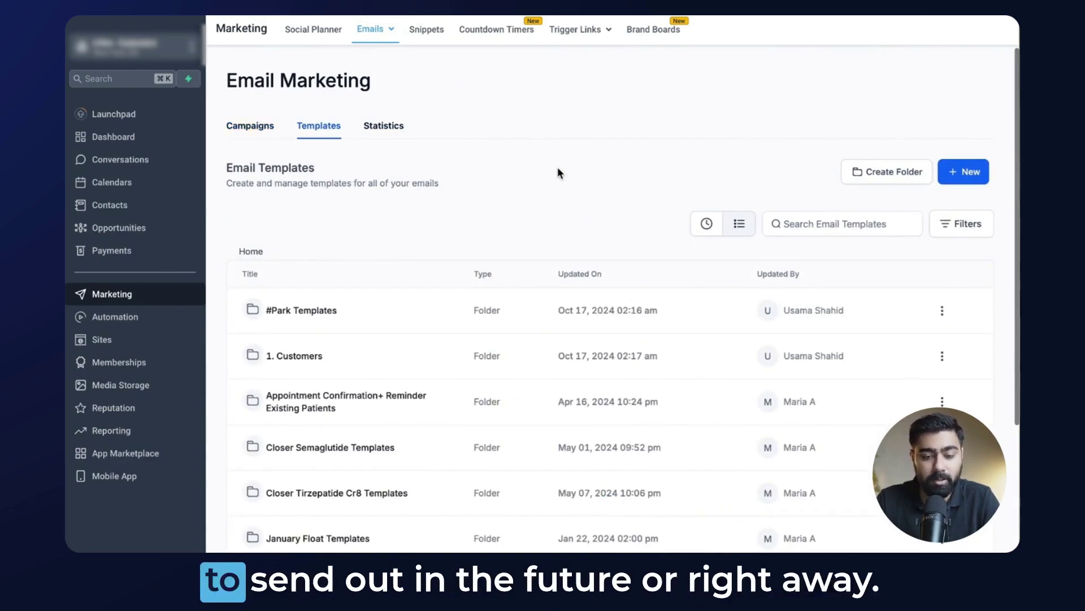
- Review the Oct 16–23 Statistics report, then return to the Campaigns tab
click(394, 130)
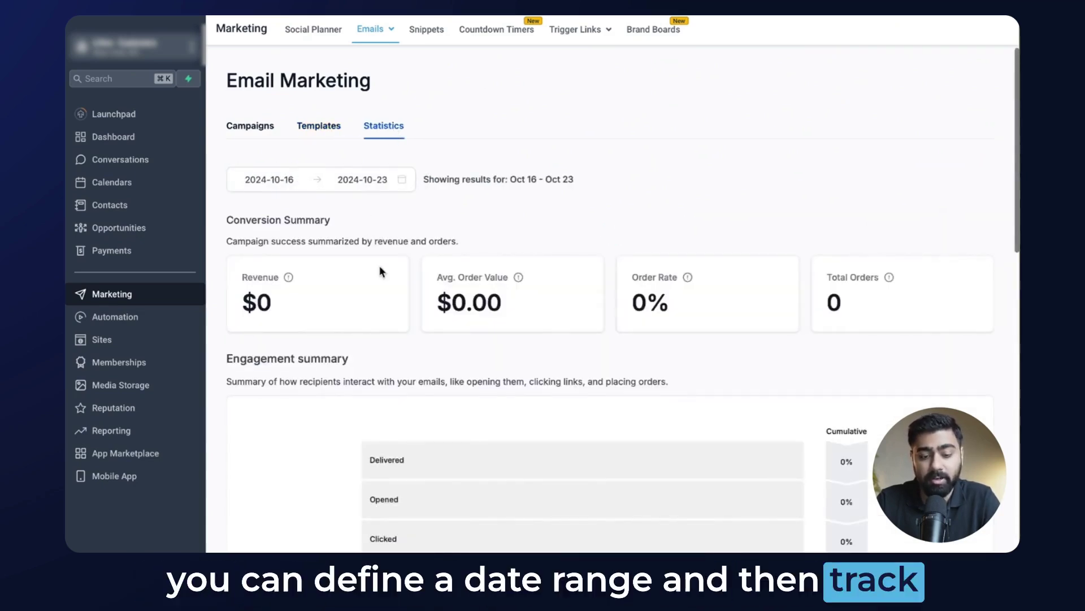
scroll(392, 318, down, 3)
scroll(391, 320, down, 5)
scroll(391, 320, up, 8)
scroll(391, 318, down, 1)
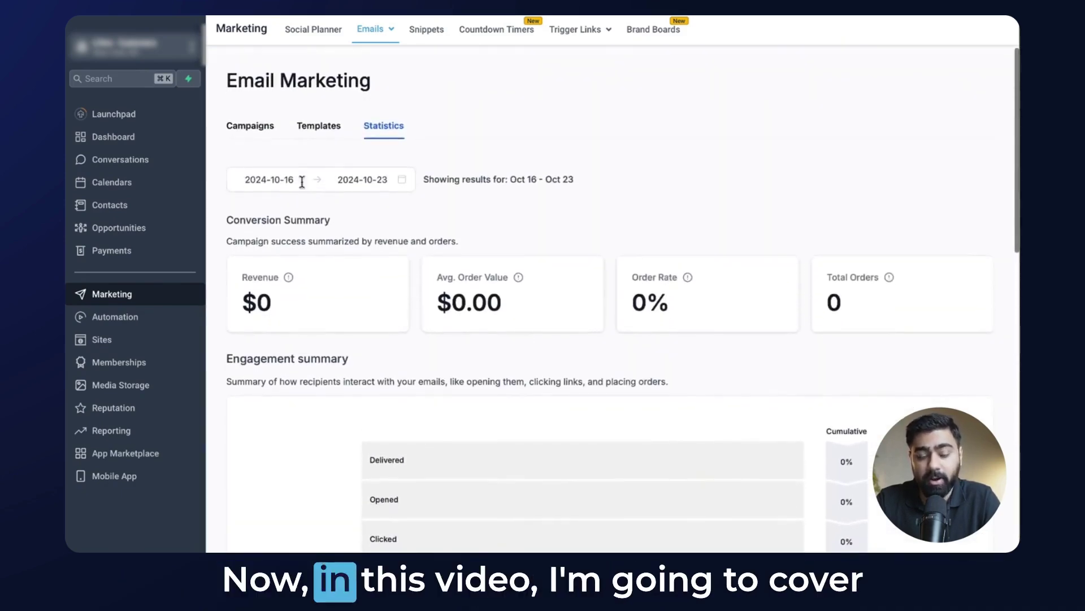
click(256, 132)
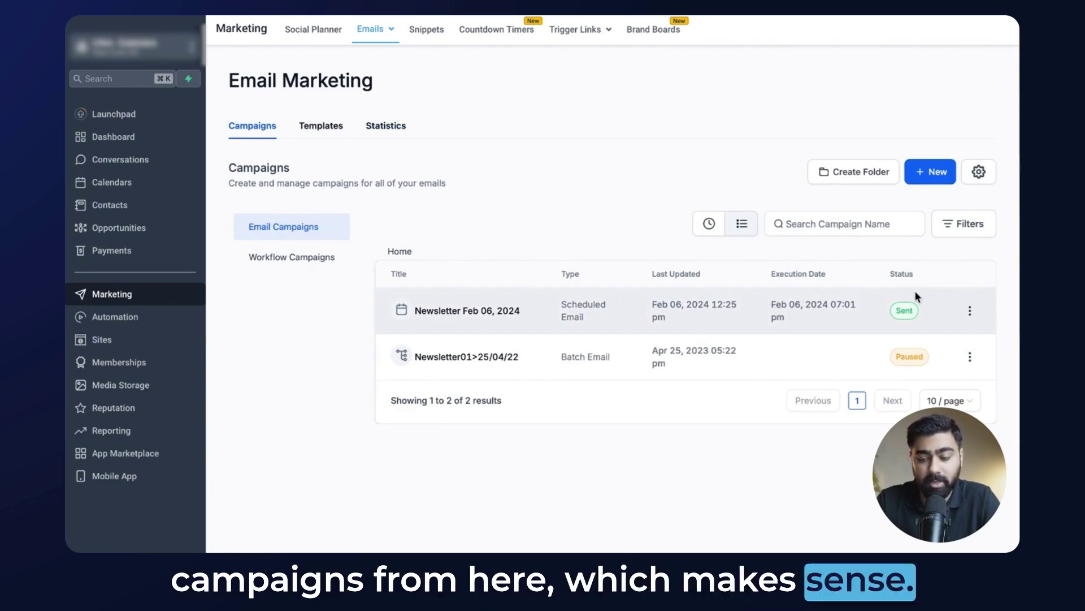
- View the Newsletter Feb 06, 2024 statistics, close Email details, and show Workflow Campaigns
click(971, 310)
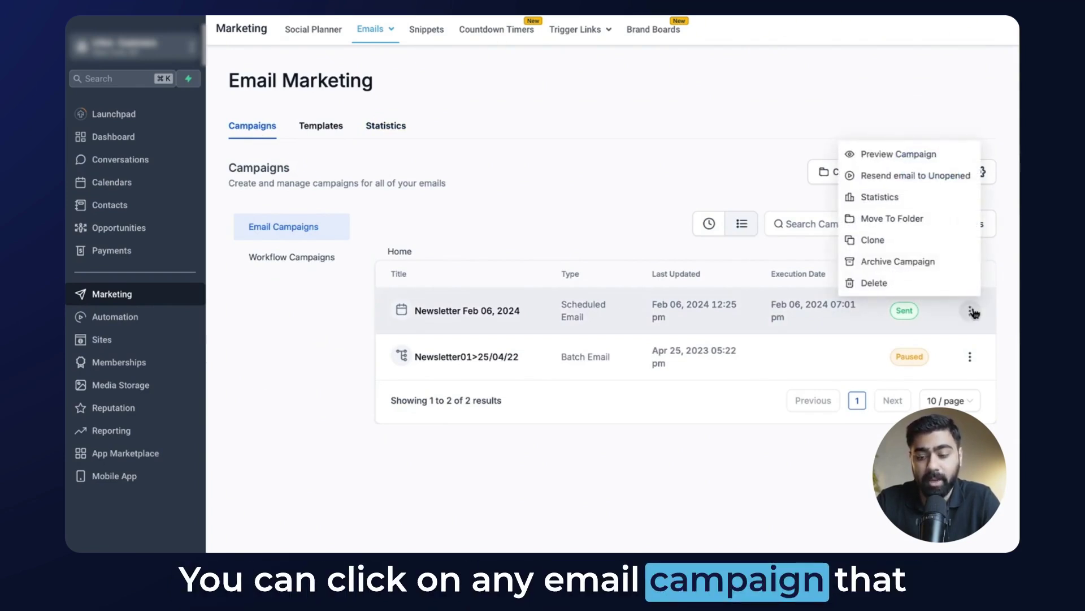
click(873, 196)
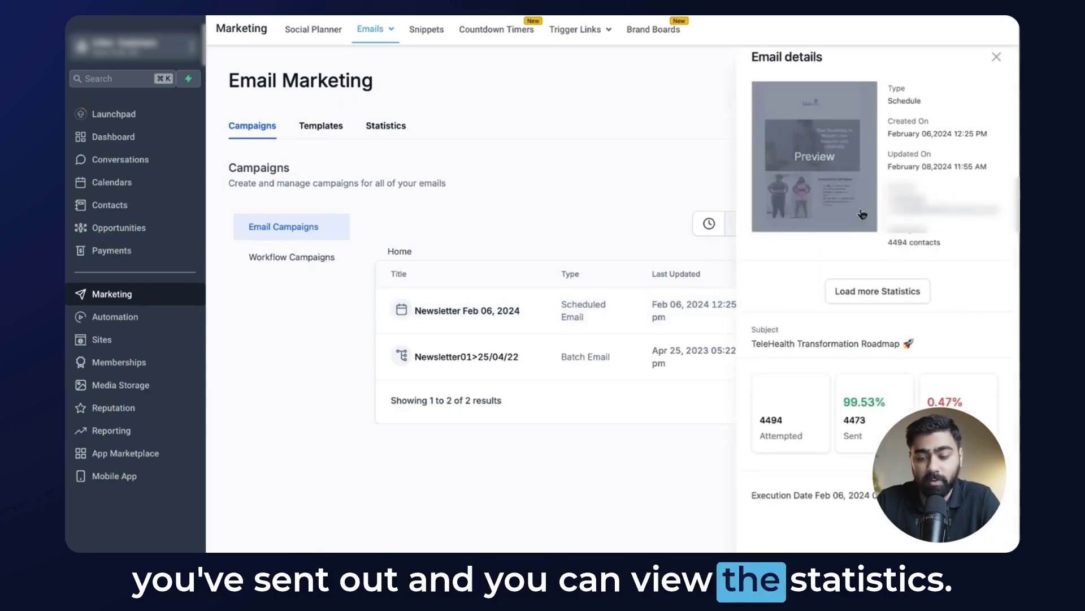
click(996, 56)
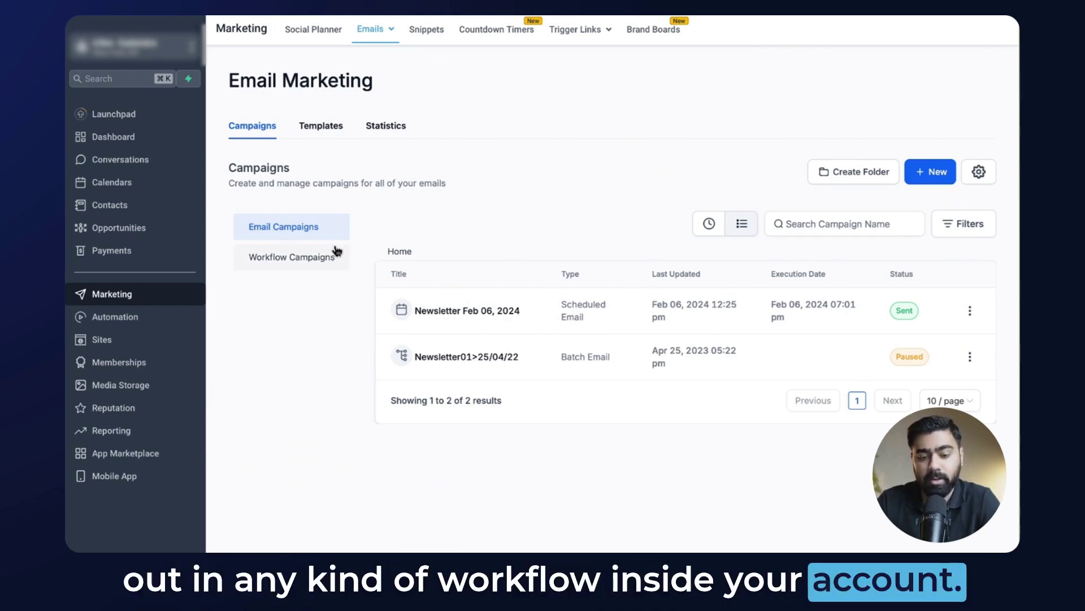
click(295, 262)
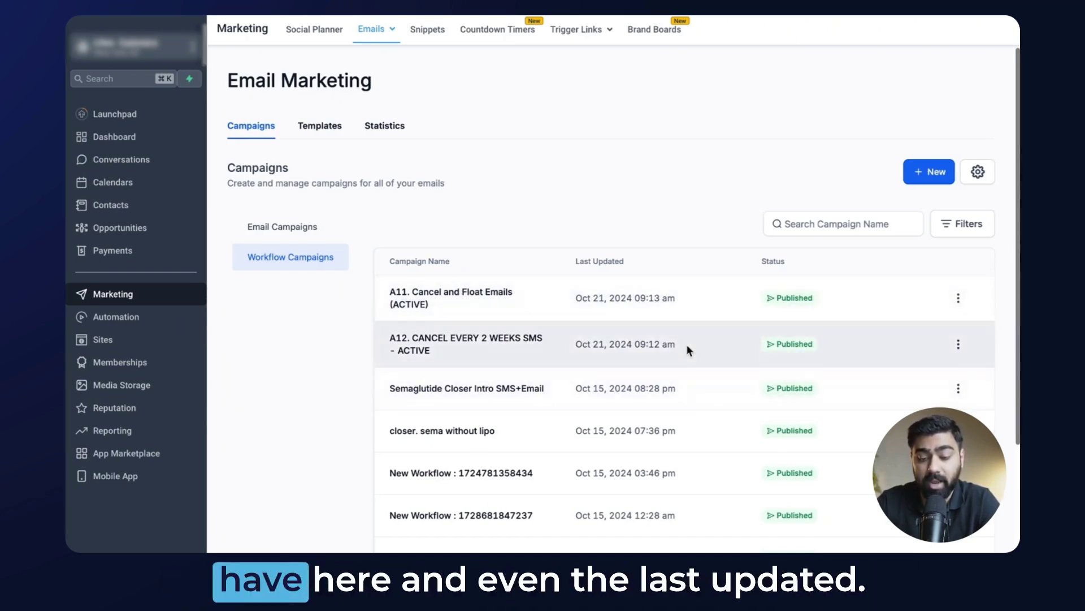
- Edit the A11. Cancel and Float Emails workflow from its row menu
click(959, 298)
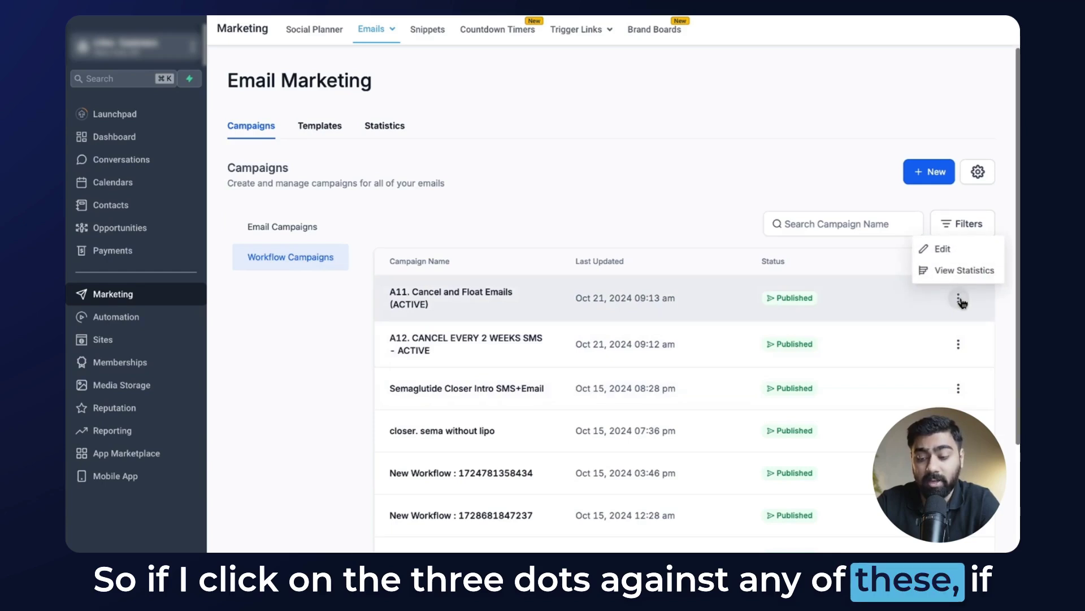
click(943, 250)
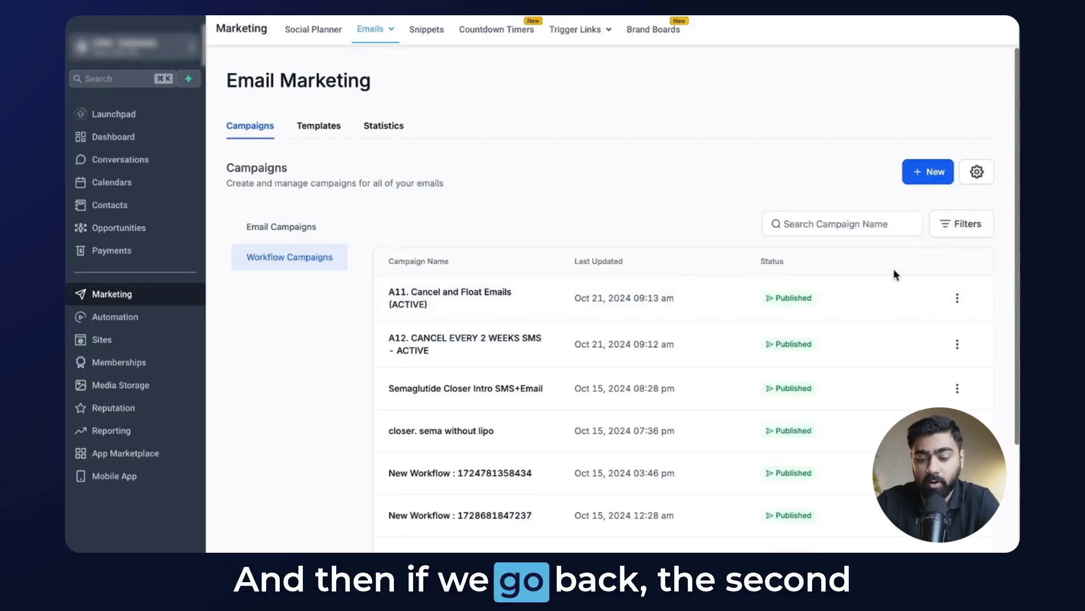
- Bring up the A11 row's three-dot options menu in Workflow Campaigns
click(957, 297)
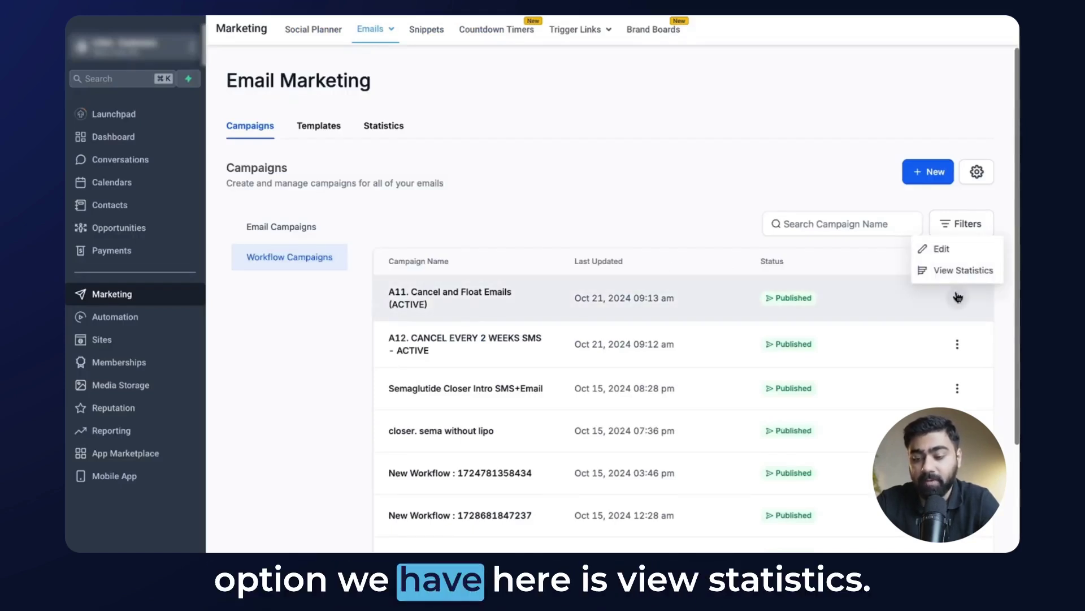
- Open View Statistics for A11 and turn on 'Show statistics in numbers'
click(953, 279)
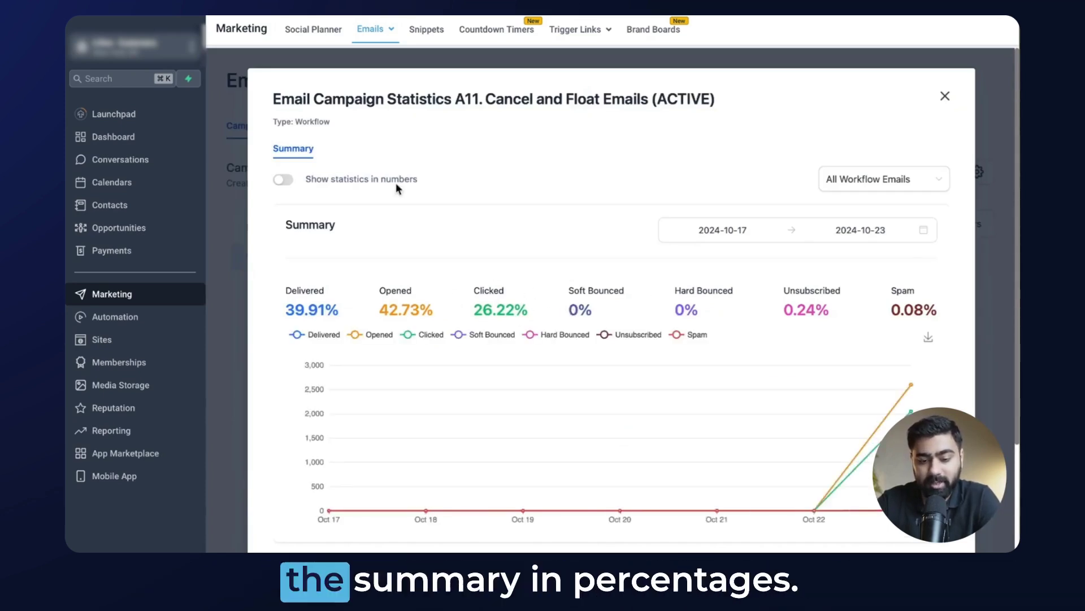
click(289, 181)
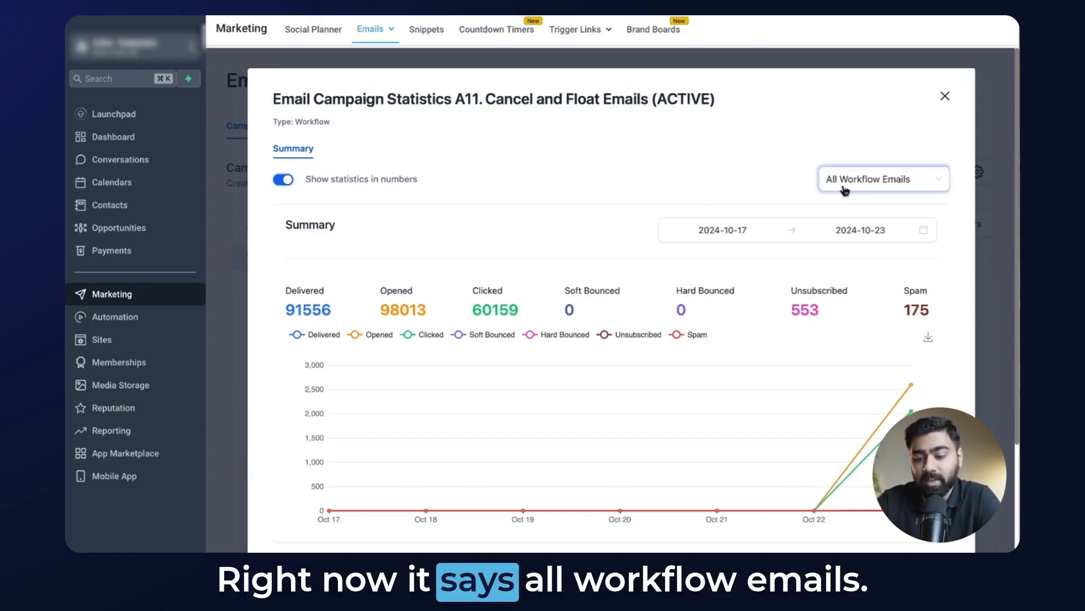
- Filter the A11 statistics to the 01- Cancel Template email
scroll(566, 220, down, 5)
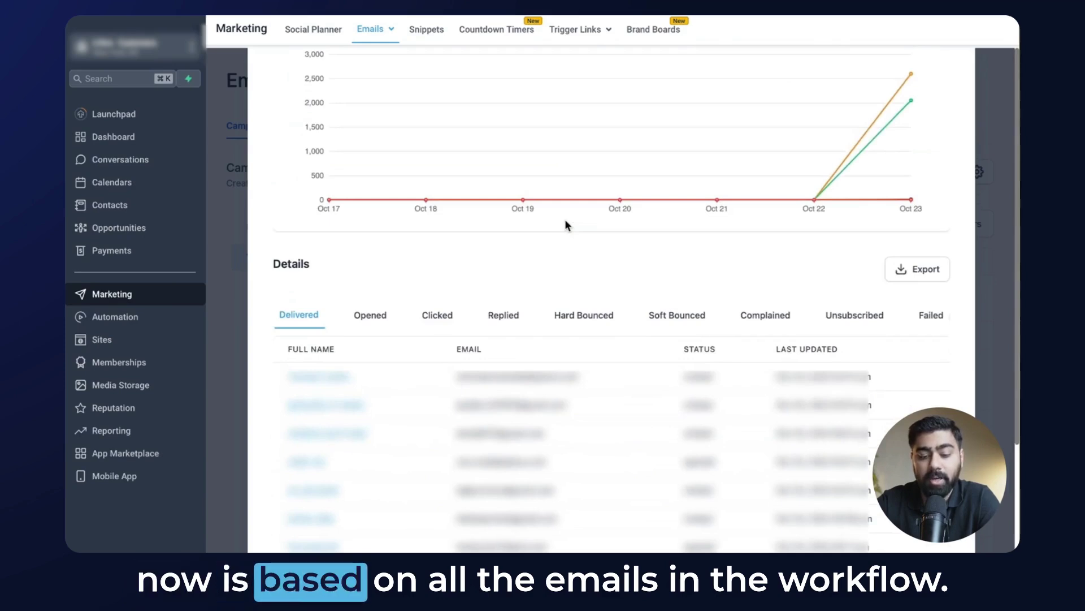
scroll(565, 219, up, 5)
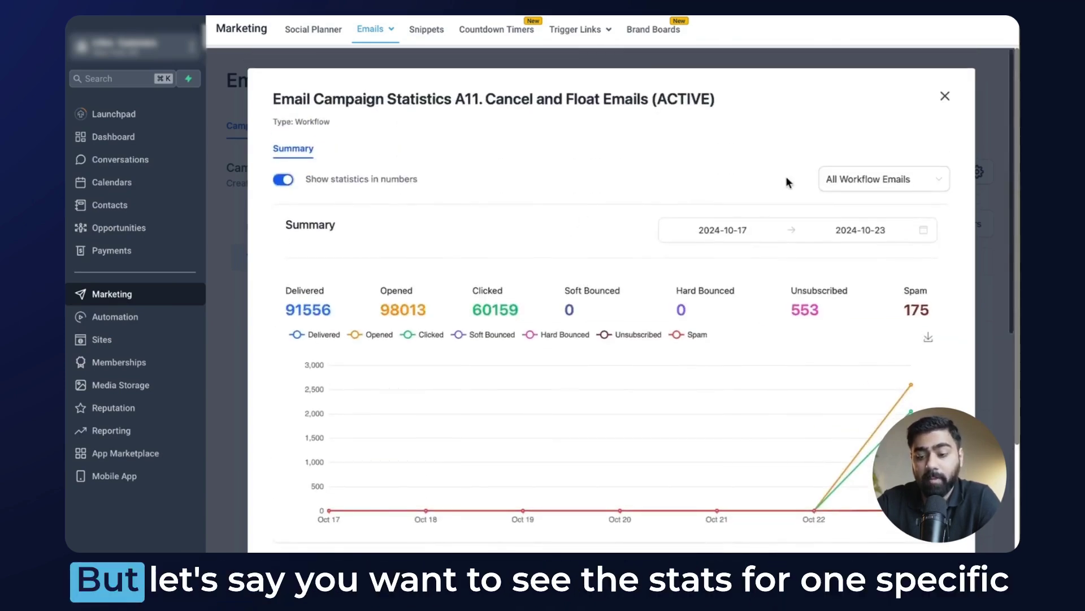
click(896, 179)
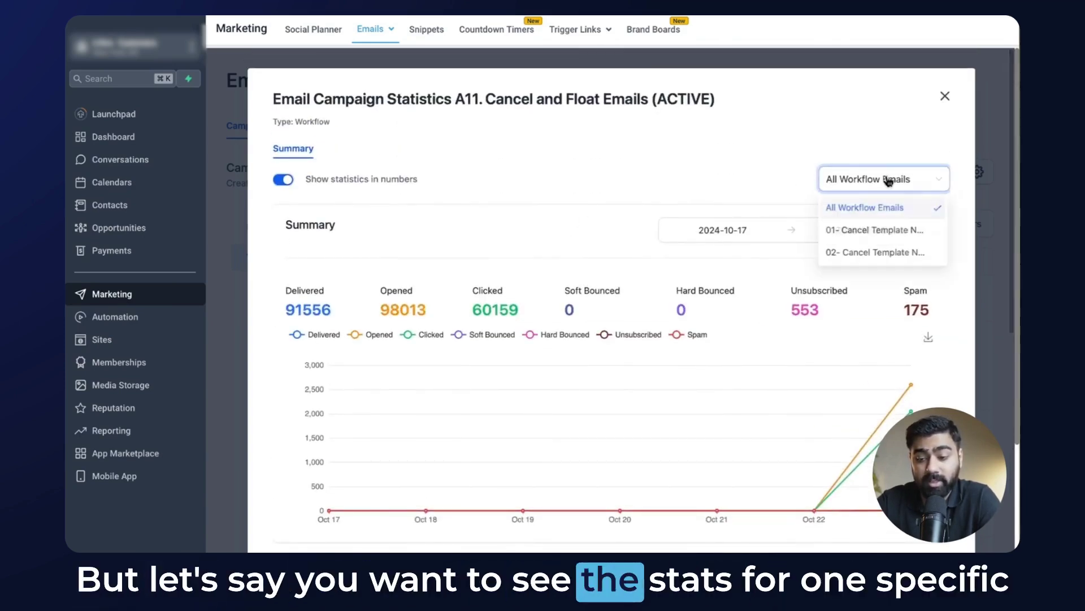
click(877, 231)
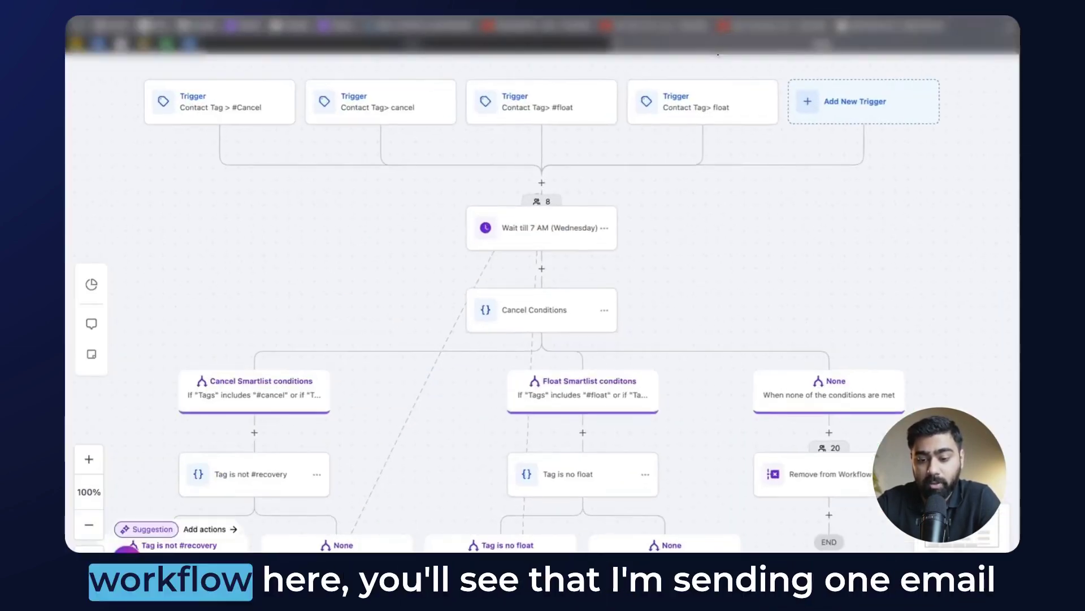
- Reopen the workflow email selector in the A11 statistics modal
scroll(594, 244, down, 7)
scroll(660, 242, left, 2)
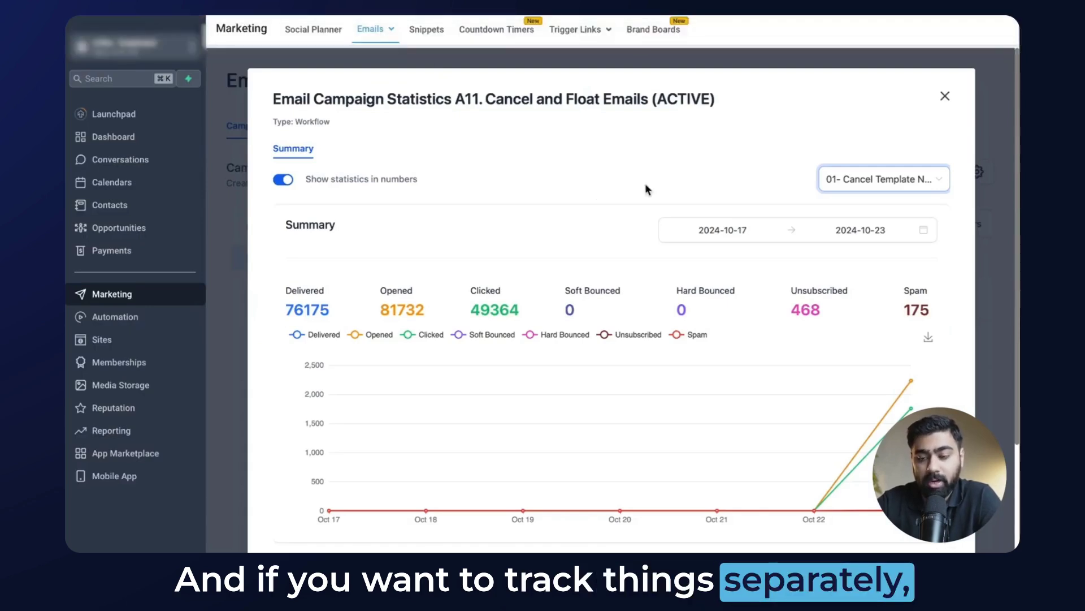
click(836, 178)
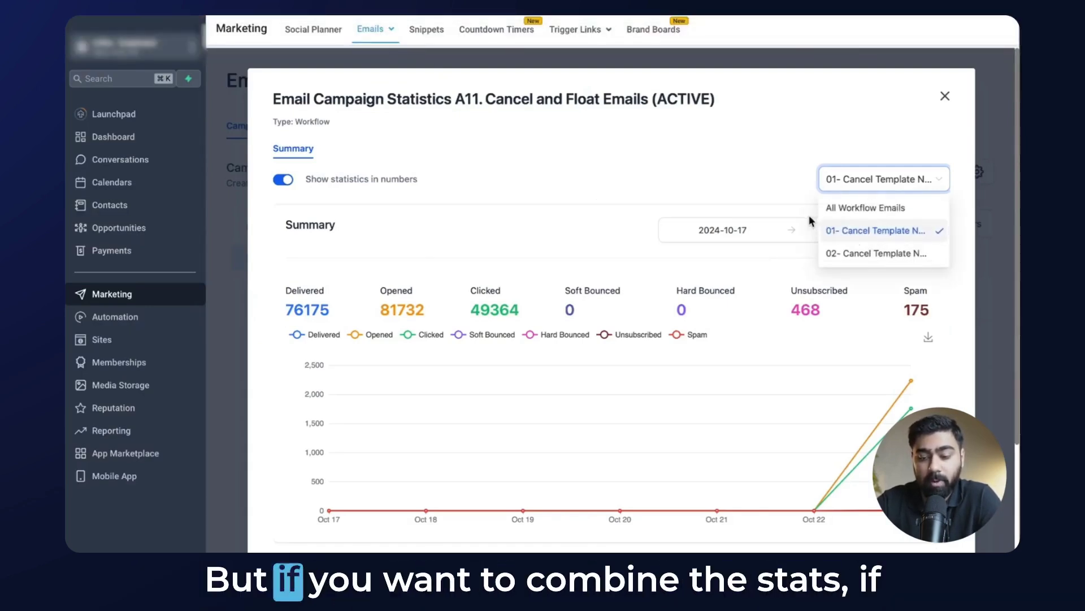
- Select All Workflow Emails and set the date range to 2024-10-09 through 2024-10-12
click(852, 215)
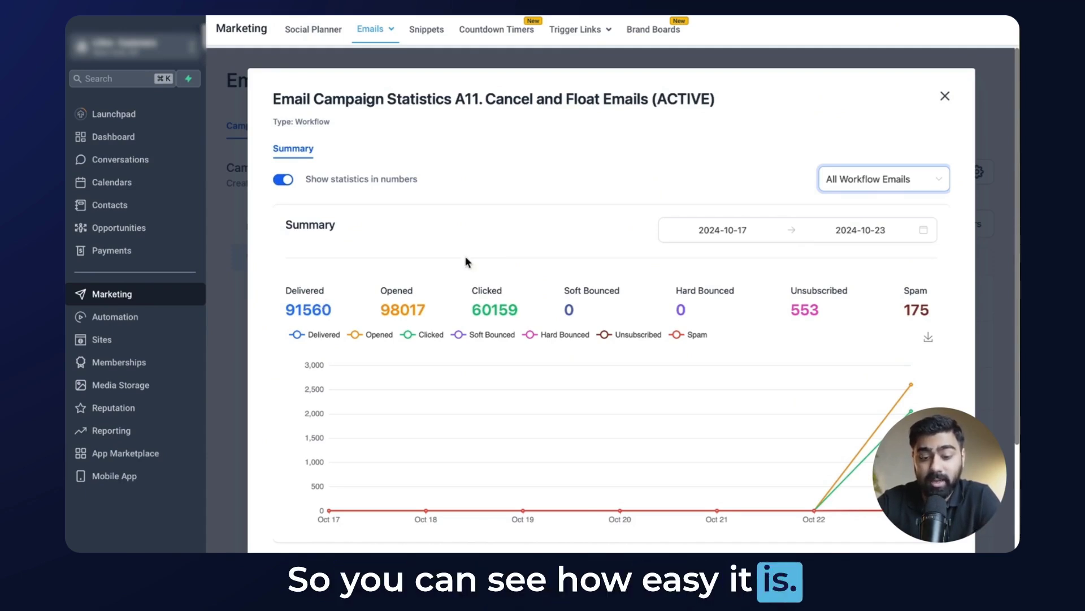
click(710, 230)
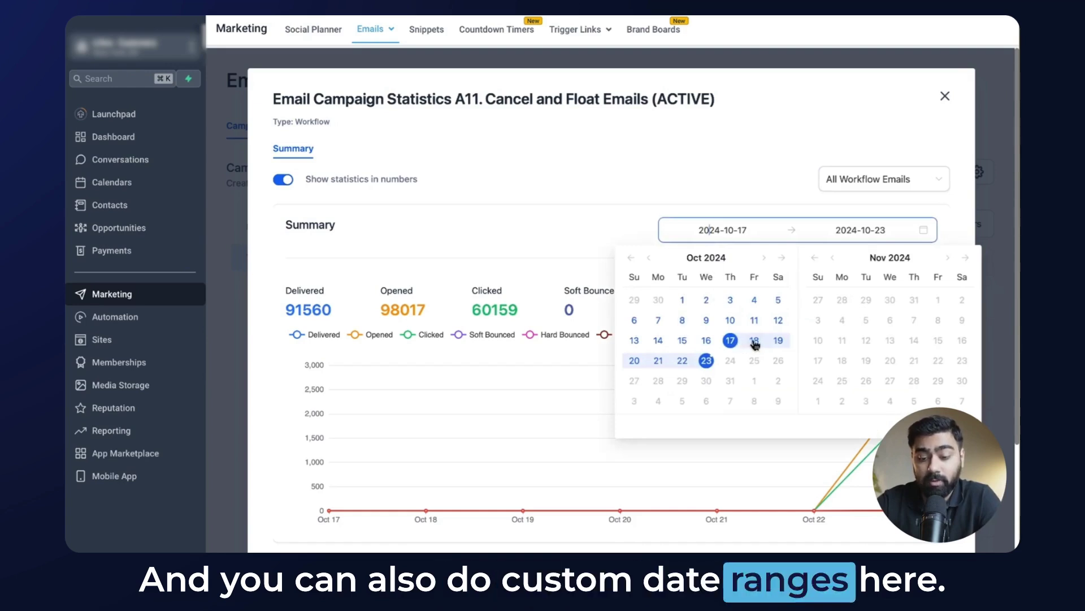
click(706, 299)
click(705, 321)
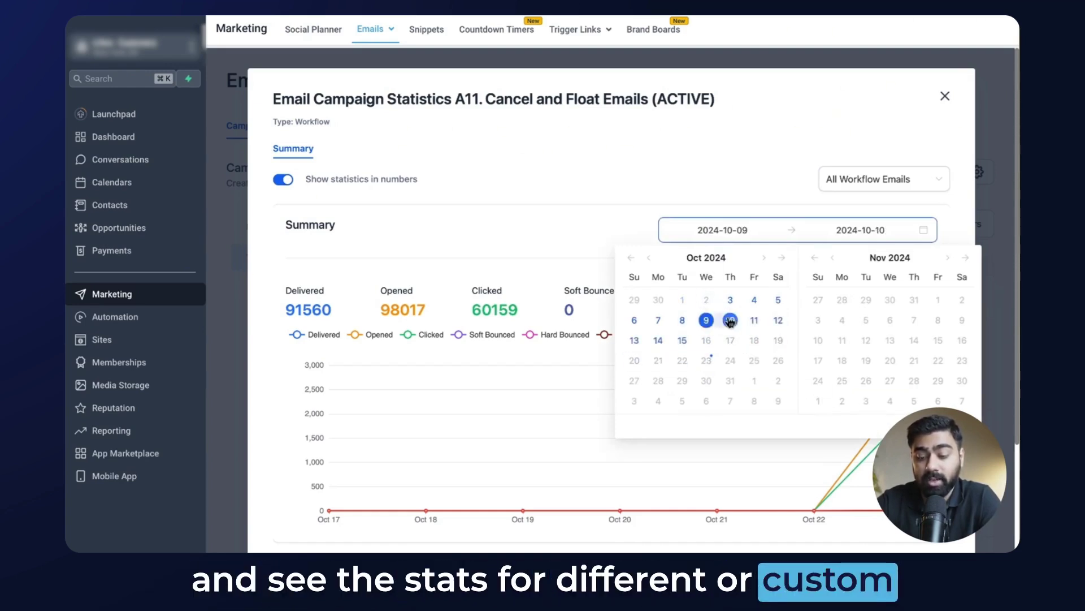
click(778, 320)
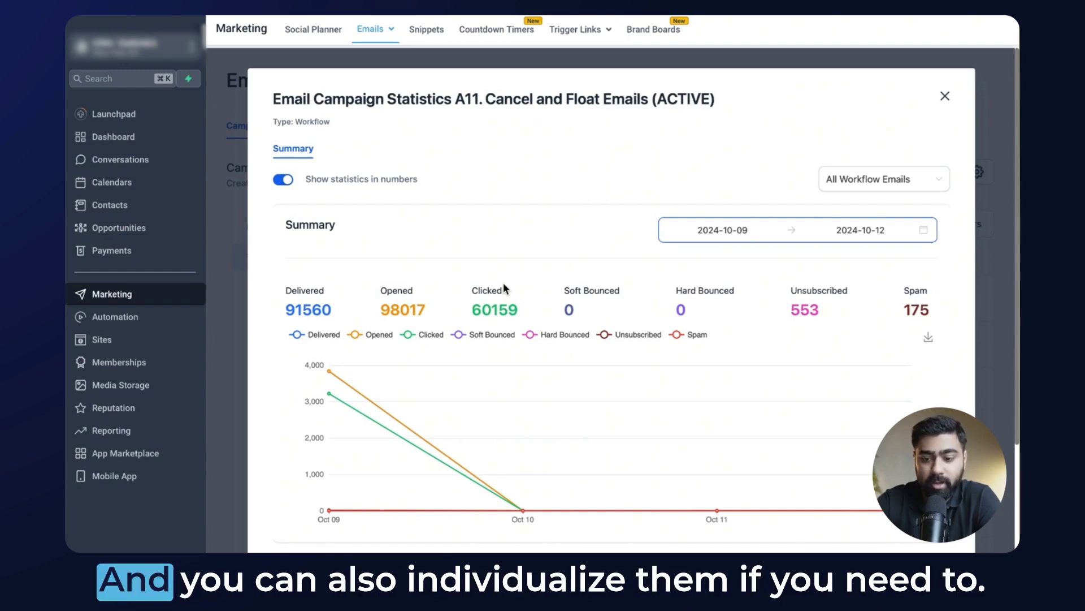
click(834, 187)
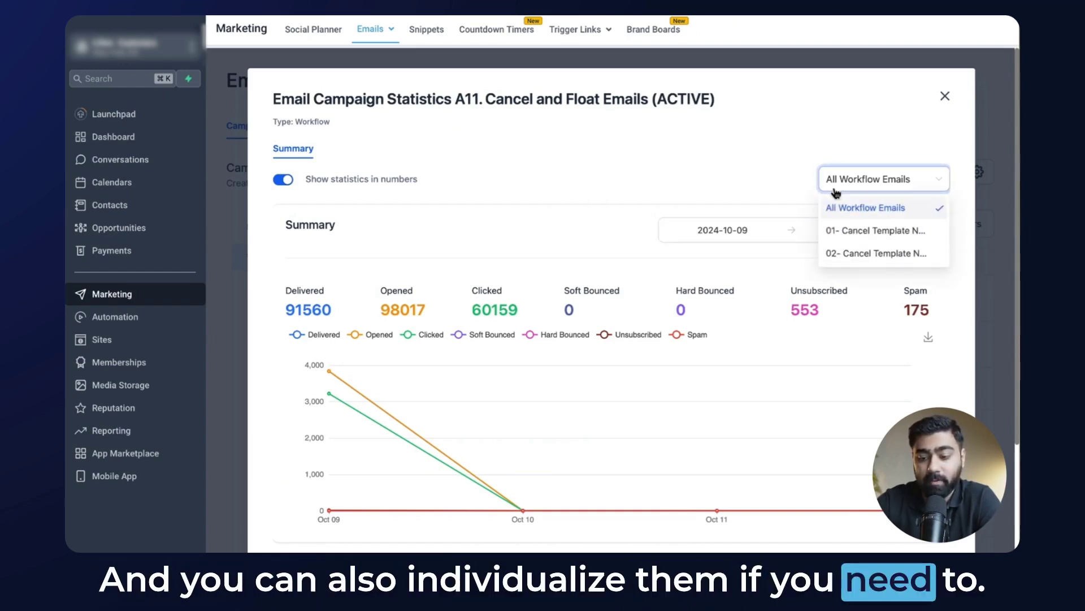
click(761, 185)
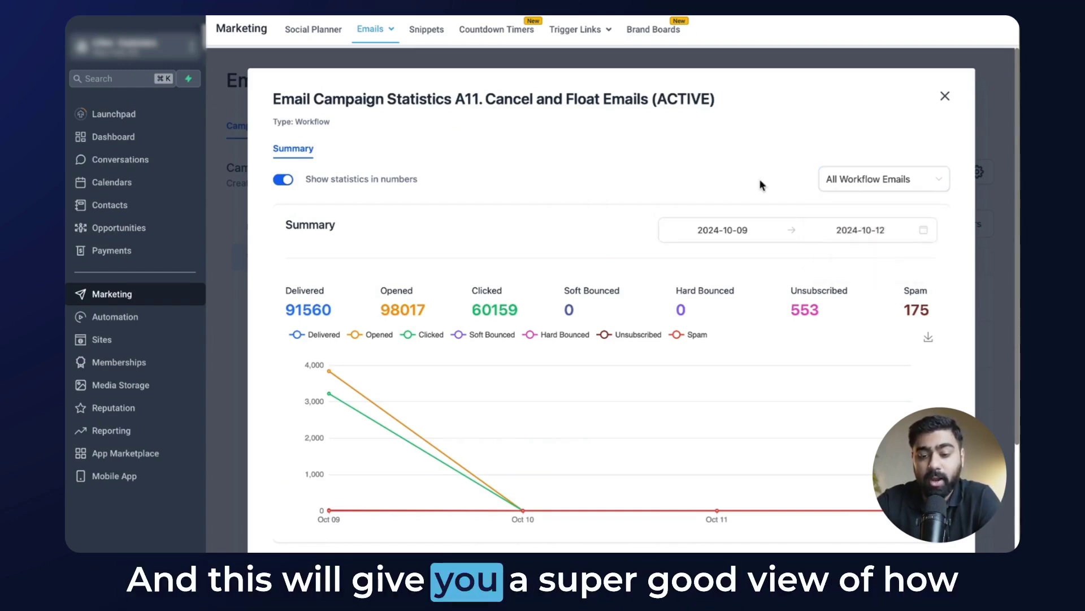